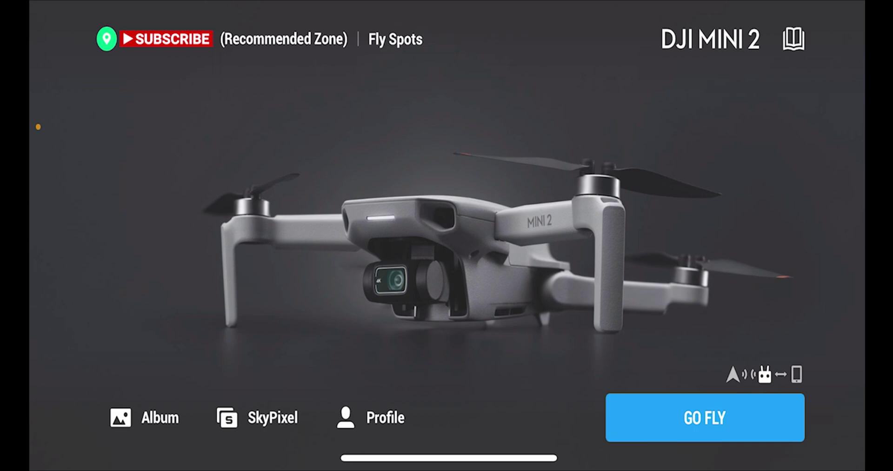
- Open DJI Fly's Settings page from the Profile menu
{"action": "left_click", "coordinate": [372, 417]}
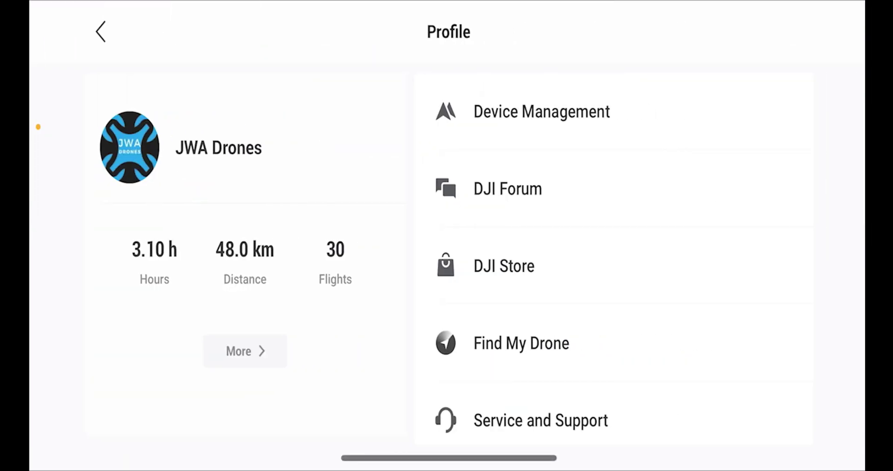
{"action": "scroll", "coordinate": [614, 261], "scroll_direction": "down", "scroll_amount": 3}
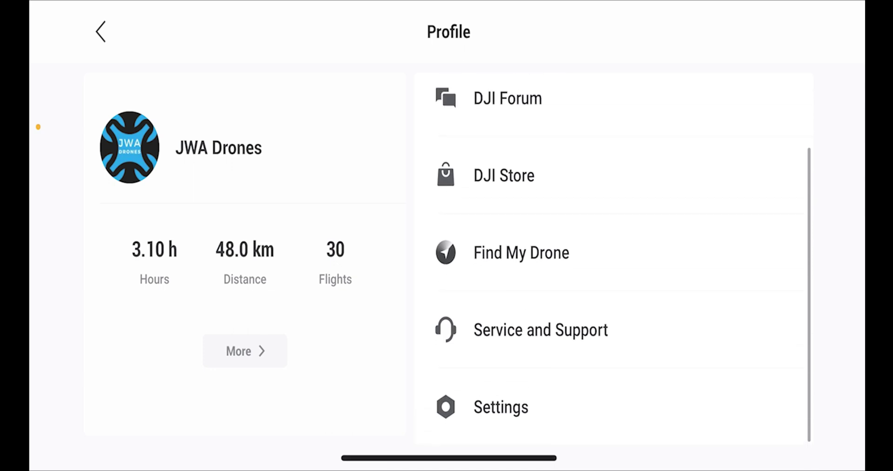
{"action": "left_click", "coordinate": [501, 406]}
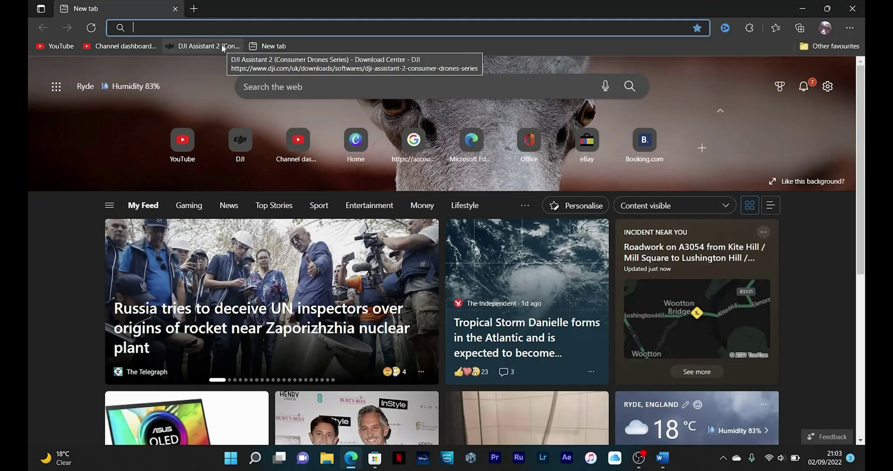
- Download the Windows V2.1.11 exe of DJI Assistant 2 and minimize Edge
{"action": "left_click", "coordinate": [223, 46]}
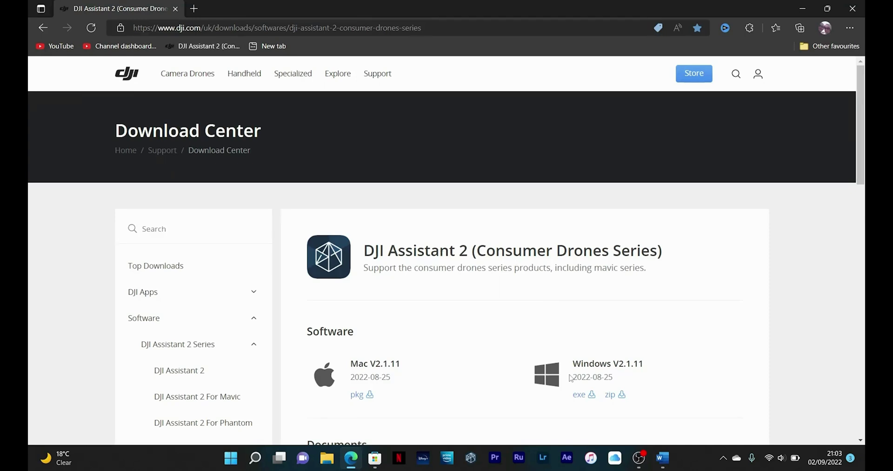
{"action": "left_click", "coordinate": [583, 395]}
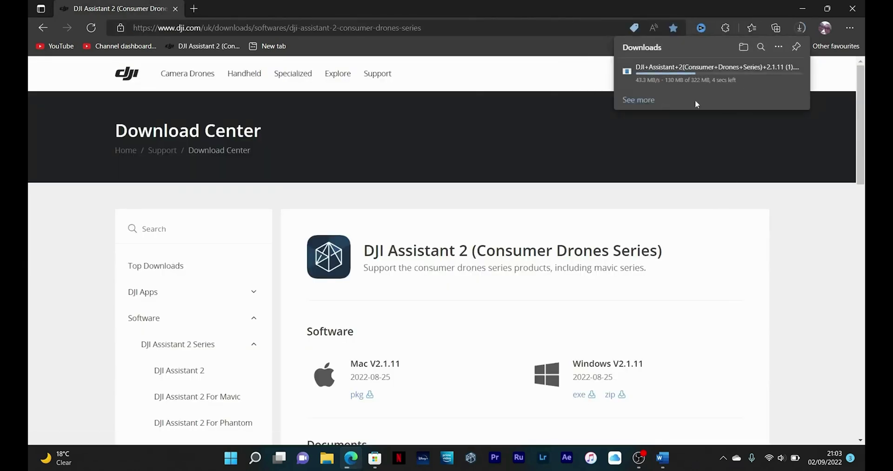
{"action": "left_click", "coordinate": [801, 9]}
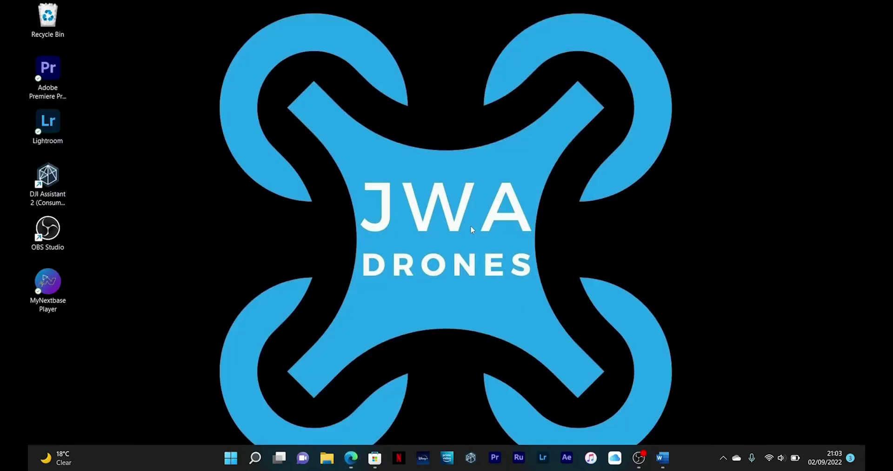
- Launch DJI Assistant 2 from its desktop shortcut so DJI MINI 2 is listed
{"action": "double_click", "coordinate": [49, 183]}
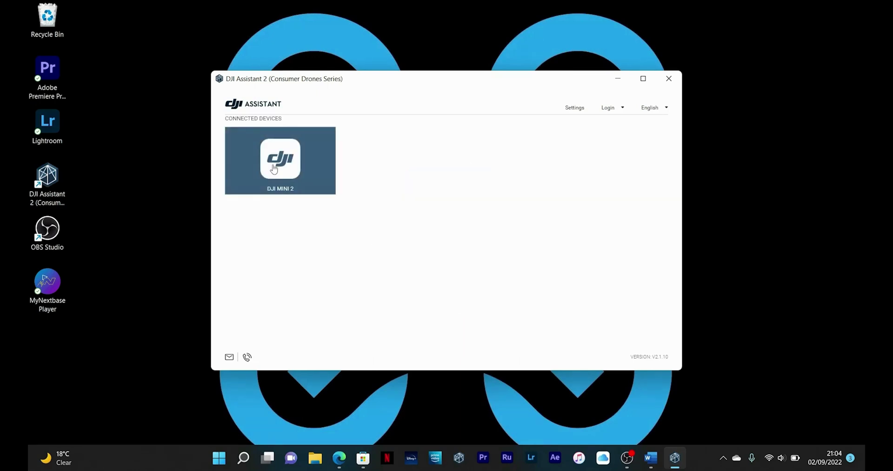
- Back out of the DJI MINI 2's DJI Assistant Log page and close the app window
{"action": "left_click", "coordinate": [274, 169]}
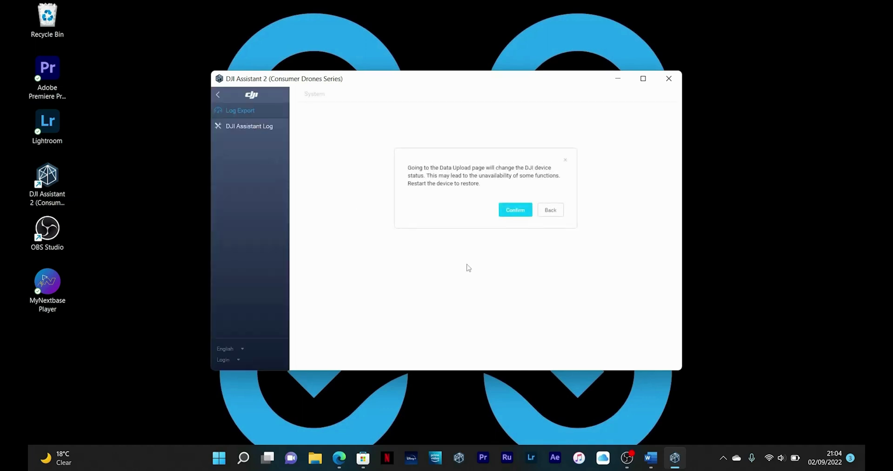
{"action": "left_click", "coordinate": [280, 125]}
{"action": "left_click", "coordinate": [551, 210]}
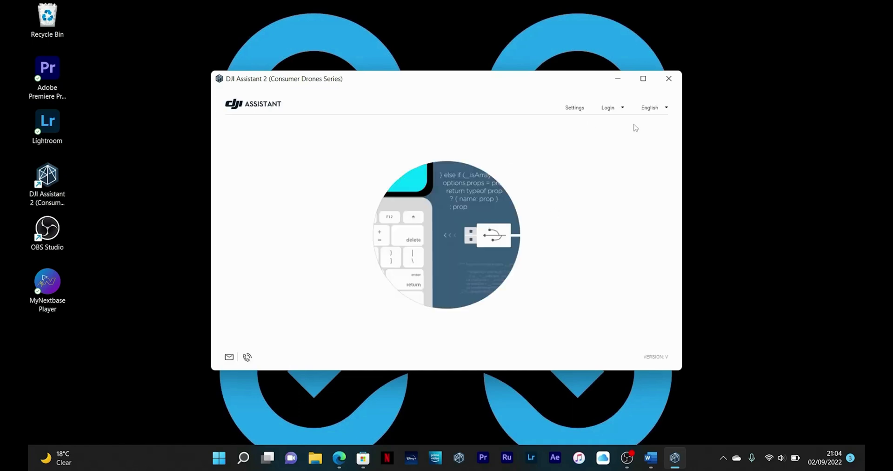
{"action": "left_click", "coordinate": [671, 81]}
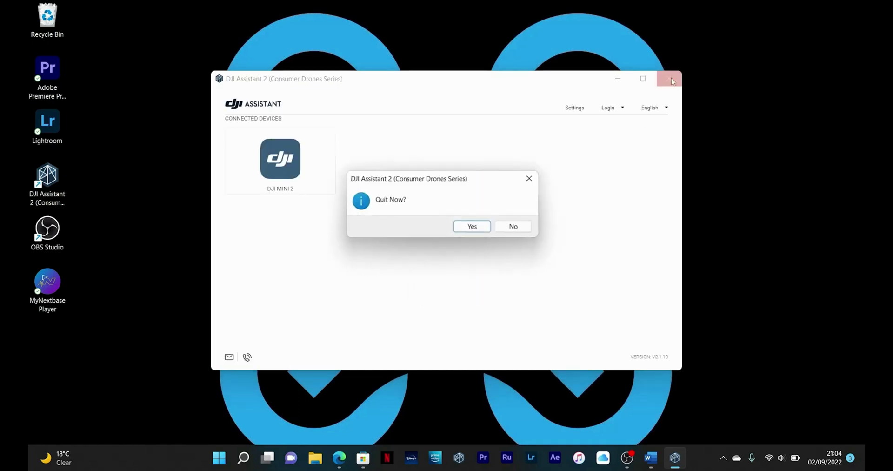
- Confirm Yes on the Quit Now? prompt to close DJI Assistant 2
{"action": "left_click", "coordinate": [479, 227]}
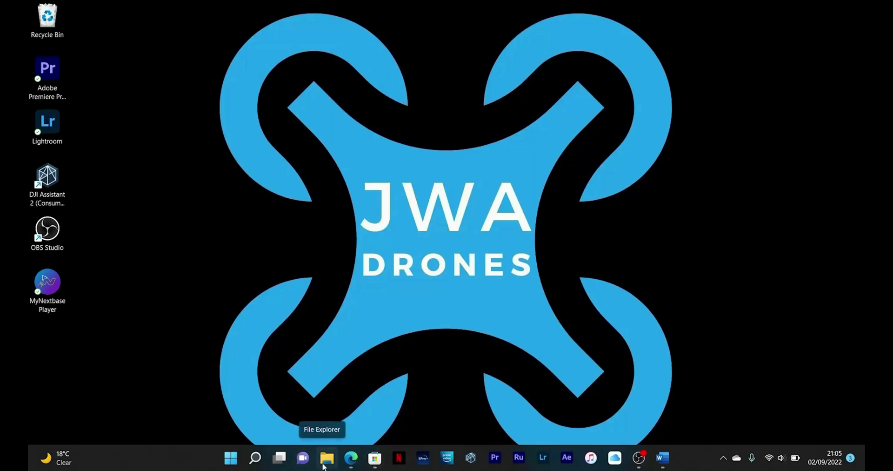
- Browse to C:\Program Files (x86)\DJI Product\DJI Assistant 2\DJIEngine and scroll to defaultsettings
{"action": "left_click", "coordinate": [325, 458]}
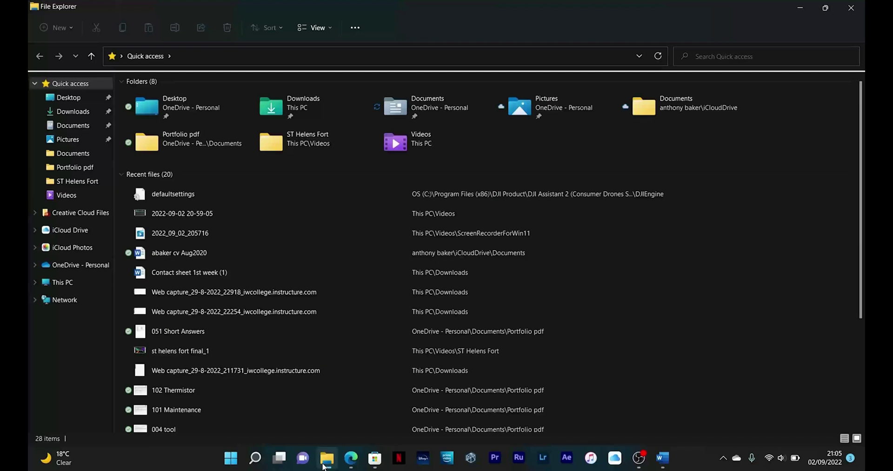
{"action": "left_click", "coordinate": [60, 283]}
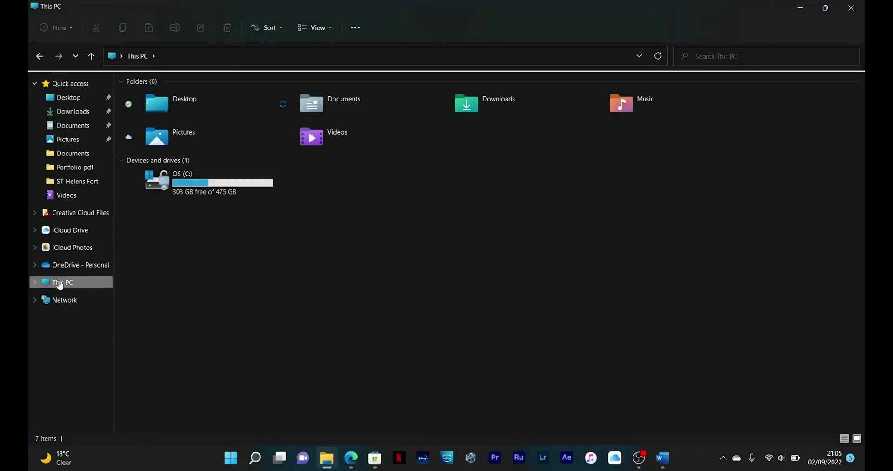
{"action": "double_click", "coordinate": [183, 183]}
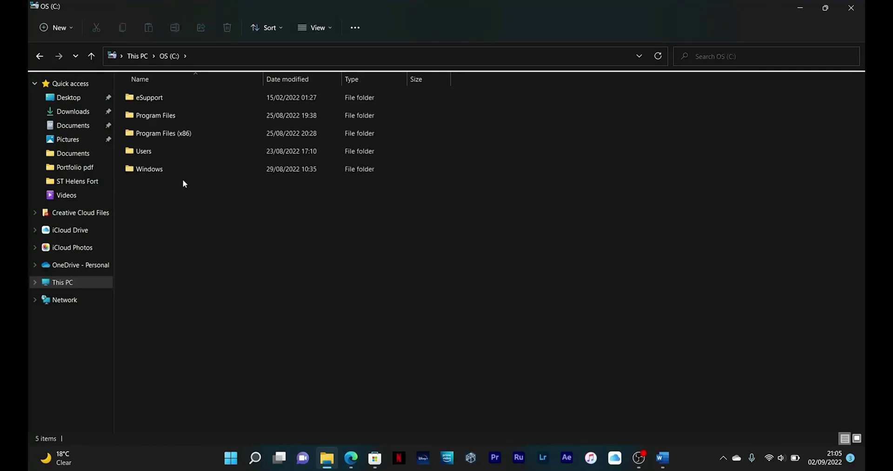
{"action": "double_click", "coordinate": [179, 134]}
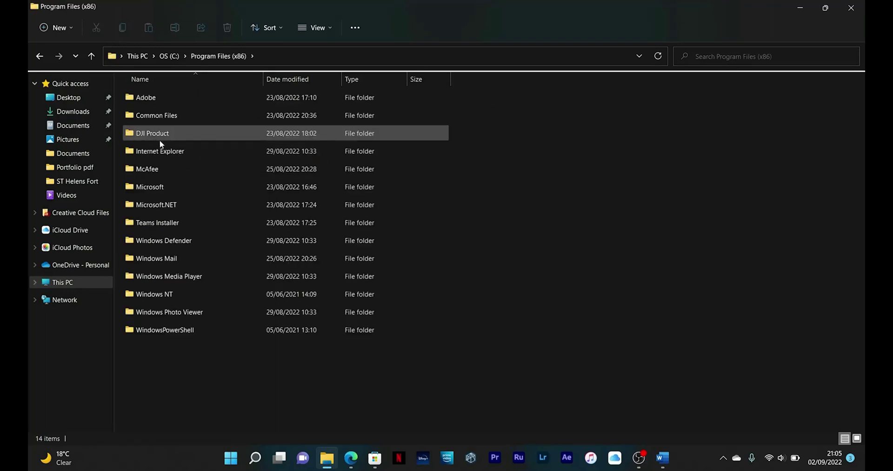
{"action": "double_click", "coordinate": [160, 138]}
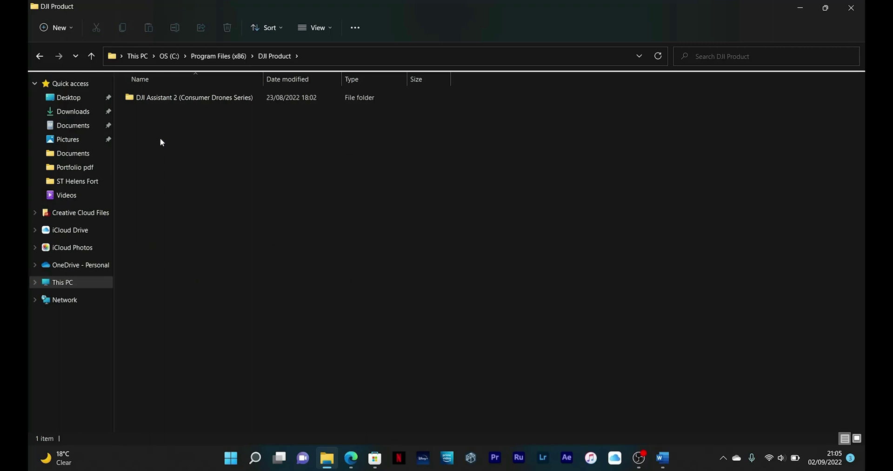
{"action": "double_click", "coordinate": [202, 102]}
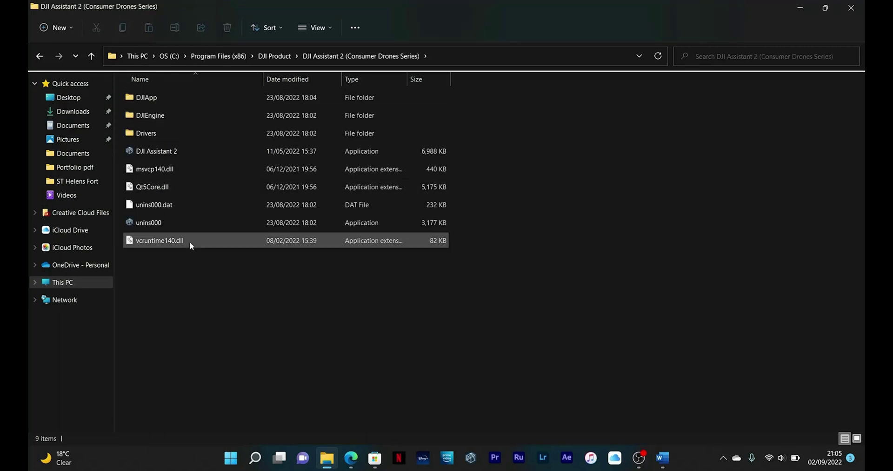
{"action": "double_click", "coordinate": [158, 120]}
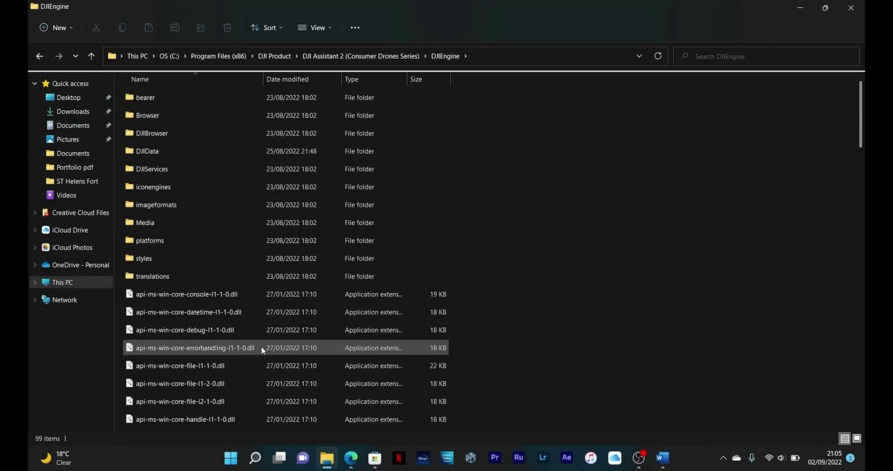
{"action": "scroll", "coordinate": [261, 346], "scroll_direction": "down", "scroll_amount": 3}
{"action": "scroll", "coordinate": [261, 348], "scroll_direction": "down", "scroll_amount": 7}
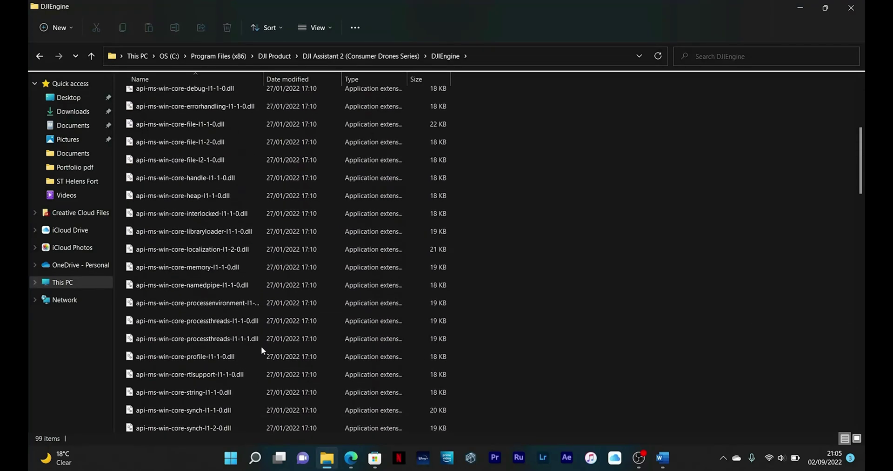
{"action": "scroll", "coordinate": [261, 346], "scroll_direction": "down", "scroll_amount": 4}
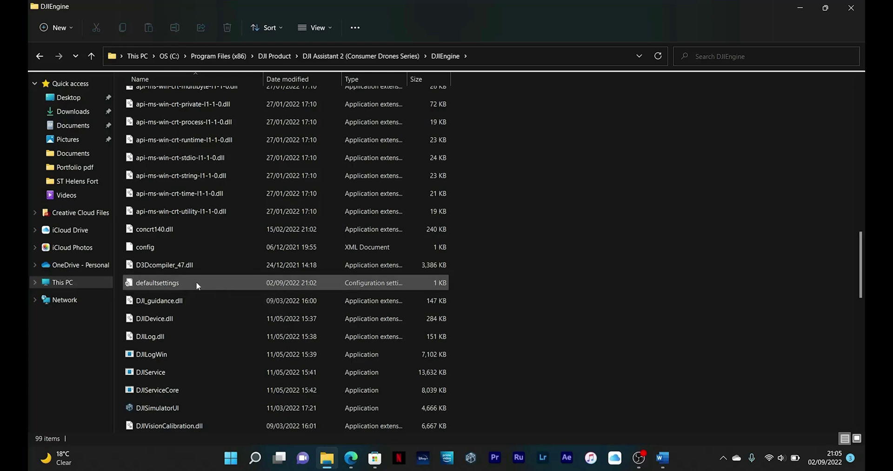
- Open defaultsettings in Notepad and set the wm161 and wm1605 upgrade_enable values to 1
{"action": "double_click", "coordinate": [170, 285]}
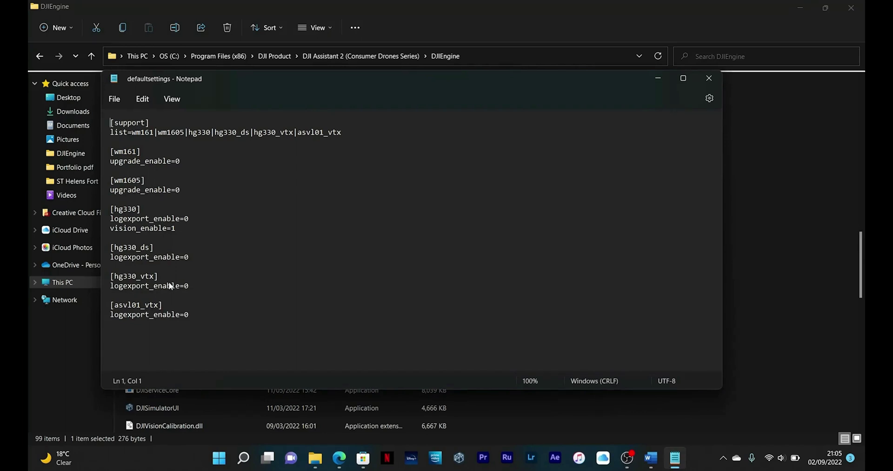
{"action": "left_click", "coordinate": [184, 161]}
{"action": "key", "text": "BackSpace"}
{"action": "type", "text": "1"}
{"action": "left_click", "coordinate": [183, 189]}
{"action": "key", "text": "BackSpace"}
{"action": "type", "text": "1"}
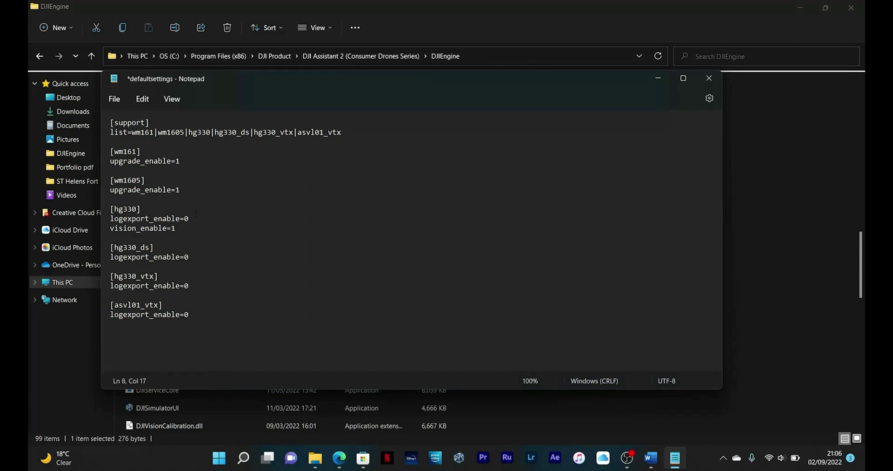
- Set the hg330 and hg330_ds logexport_enable values to 1 and save defaultsettings
{"action": "left_click", "coordinate": [188, 218]}
{"action": "key", "text": "BackSpace"}
{"action": "type", "text": "1"}
{"action": "left_click", "coordinate": [189, 257]}
{"action": "key", "text": "BackSpace"}
{"action": "type", "text": "11"}
{"action": "left_click", "coordinate": [197, 316]}
{"action": "left_click", "coordinate": [115, 99]}
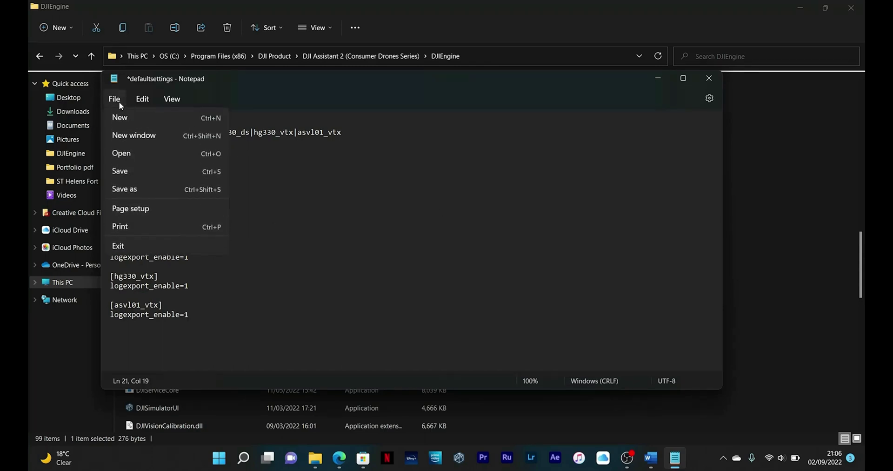
{"action": "left_click", "coordinate": [136, 173]}
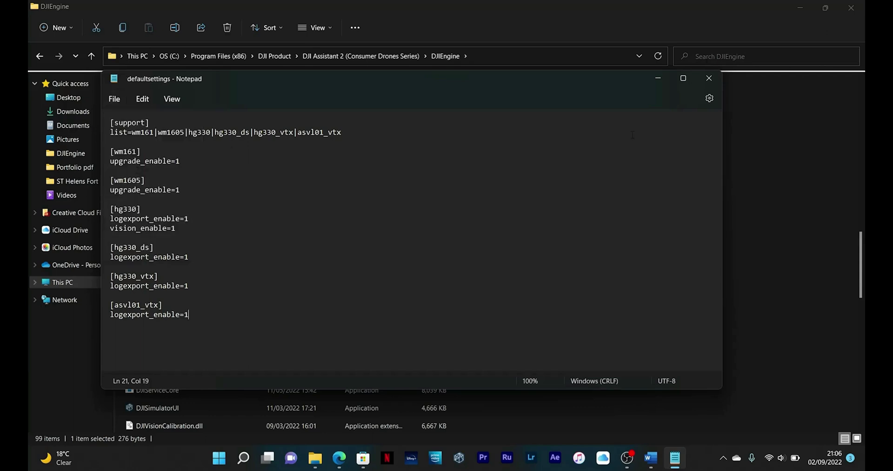
- Close Notepad and File Explorer, then relaunch DJI Assistant 2
{"action": "left_click", "coordinate": [712, 82]}
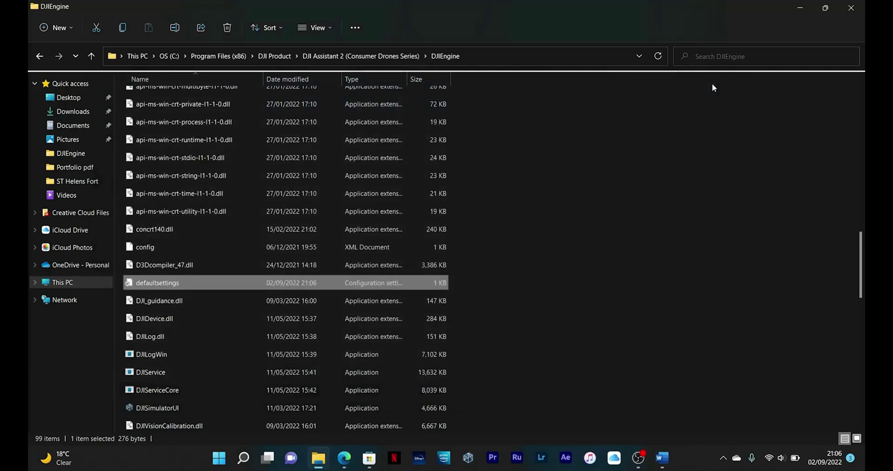
{"action": "left_click", "coordinate": [851, 7]}
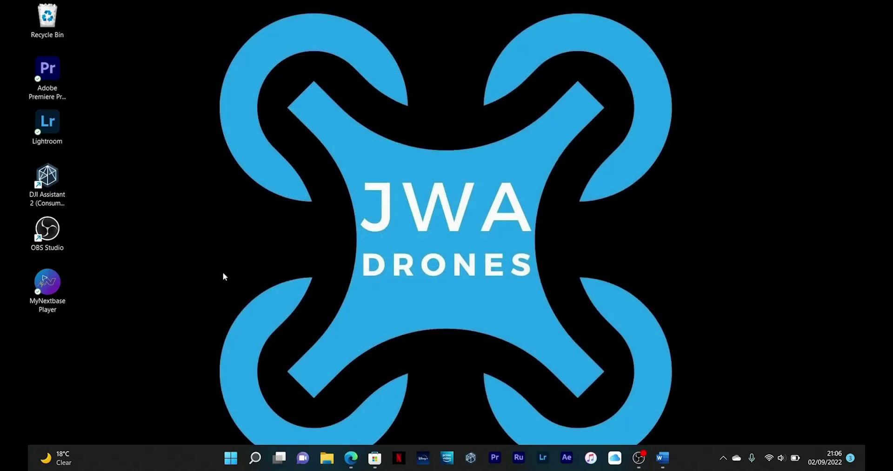
{"action": "double_click", "coordinate": [44, 182]}
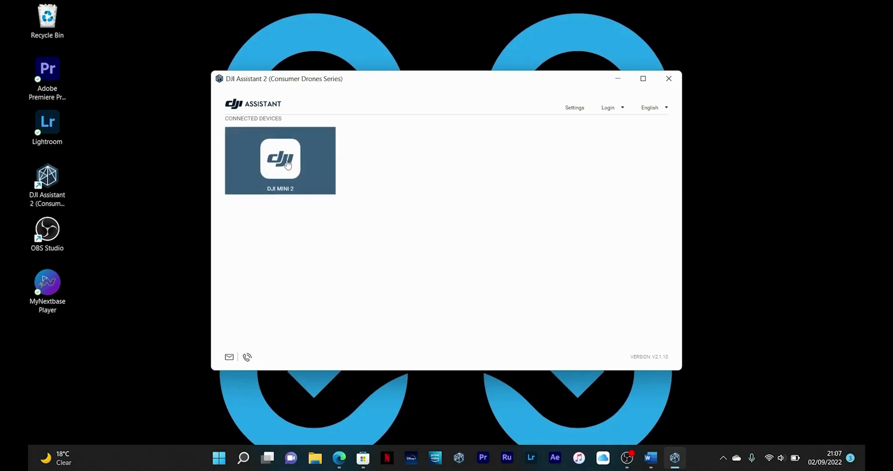
- Open the DJI MINI 2 device page and confirm the Data Upload warning
{"action": "left_click", "coordinate": [287, 164]}
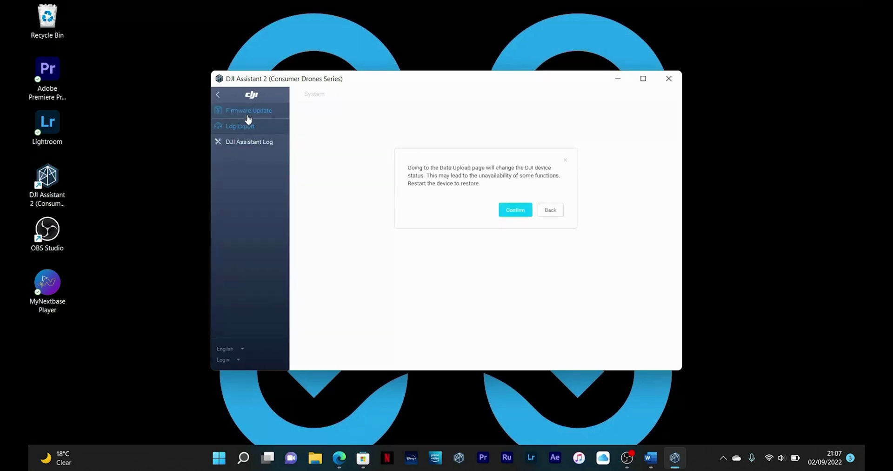
{"action": "left_click", "coordinate": [531, 213]}
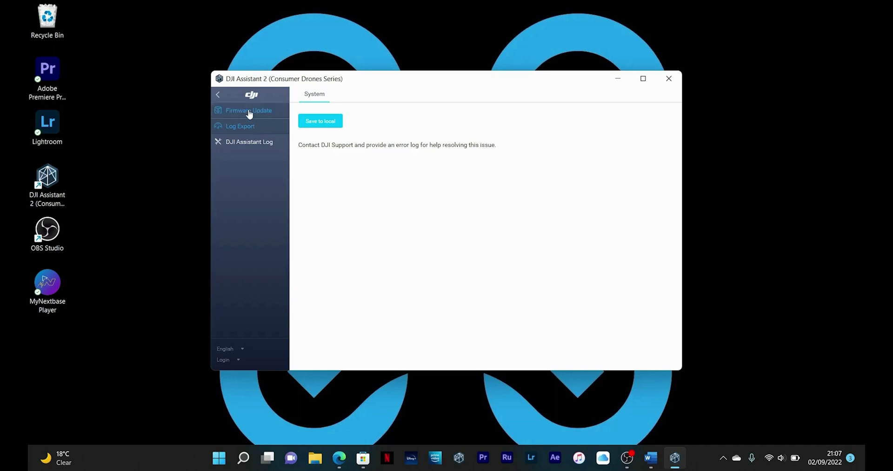
- Show the Firmware Update list and review the V01.05.0000 release notes
{"action": "left_click", "coordinate": [250, 113]}
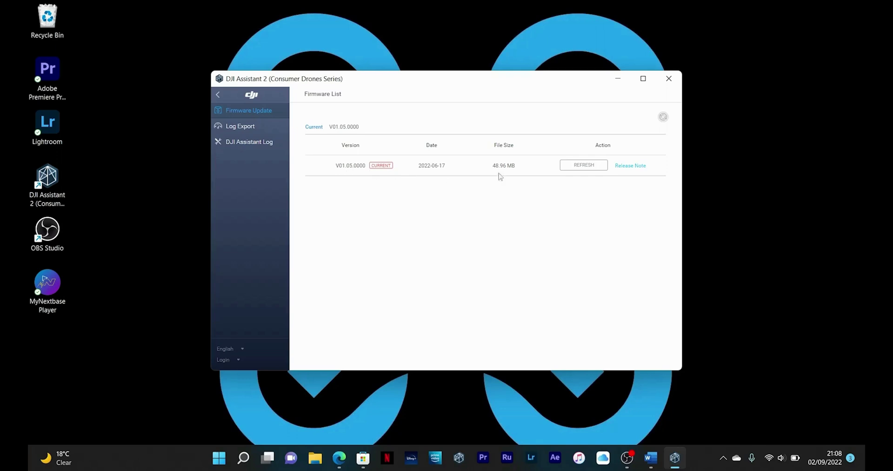
{"action": "left_click", "coordinate": [635, 168]}
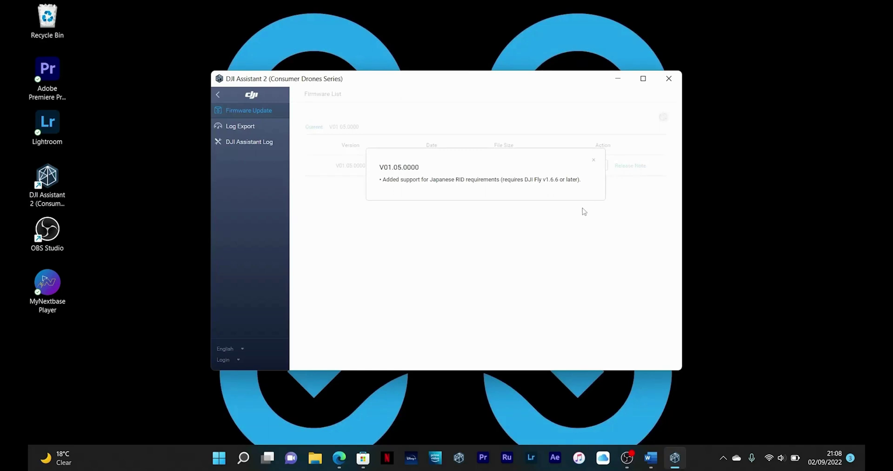
{"action": "left_click", "coordinate": [593, 159]}
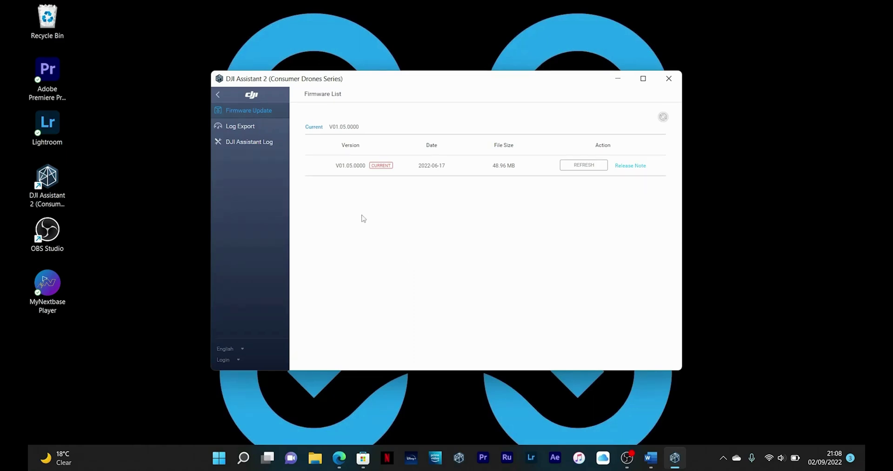
- Refresh the DJI MINI 2 with firmware V01.05.0000 and start the update
{"action": "left_click", "coordinate": [584, 166]}
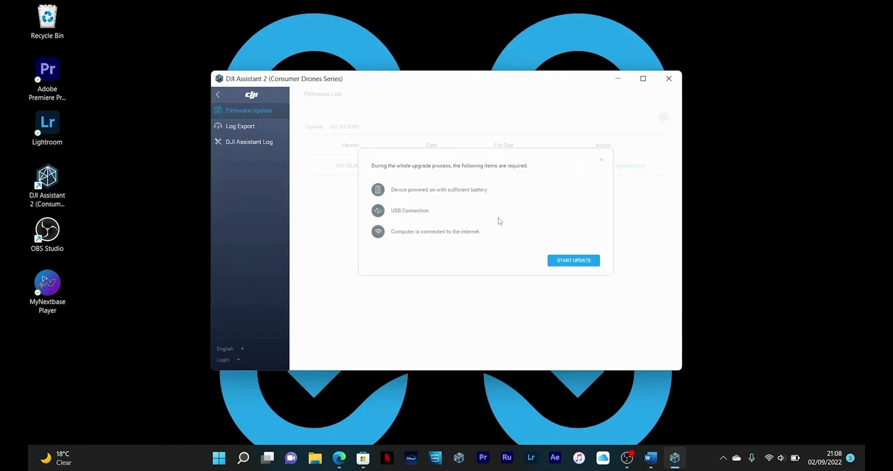
{"action": "left_click", "coordinate": [572, 261]}
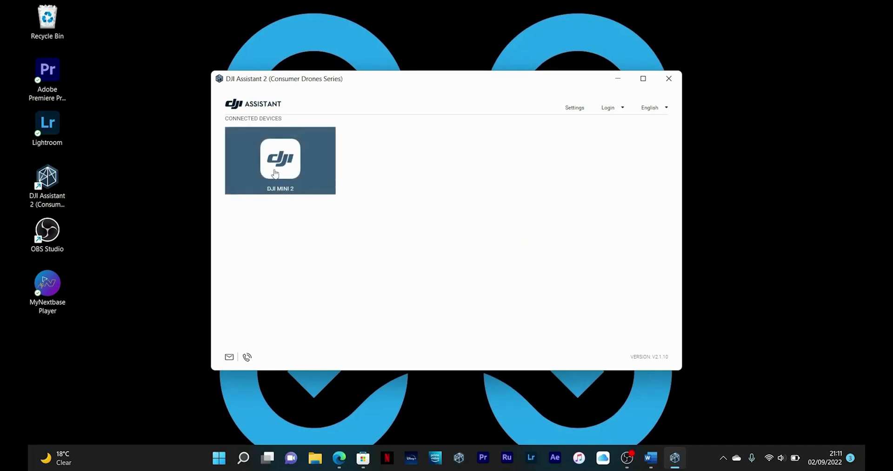
- Open the DJI MINI 2 page, accept the data upload warning, and show its firmware list
{"action": "left_click", "coordinate": [275, 173]}
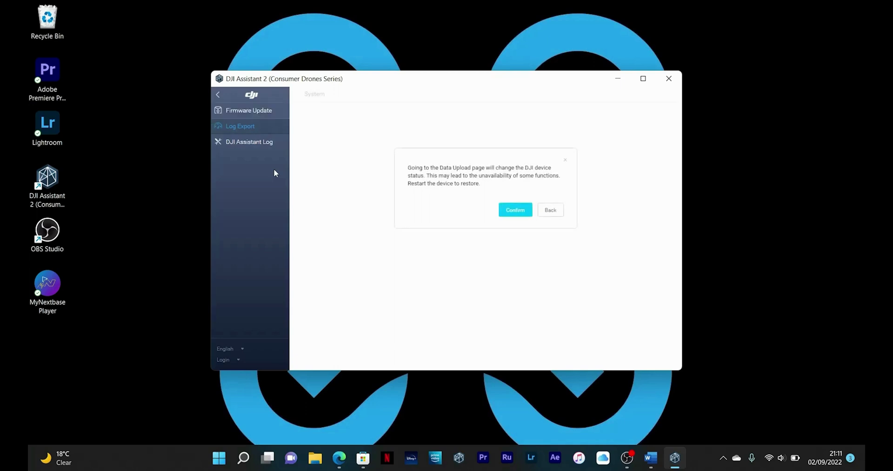
{"action": "left_click", "coordinate": [524, 210]}
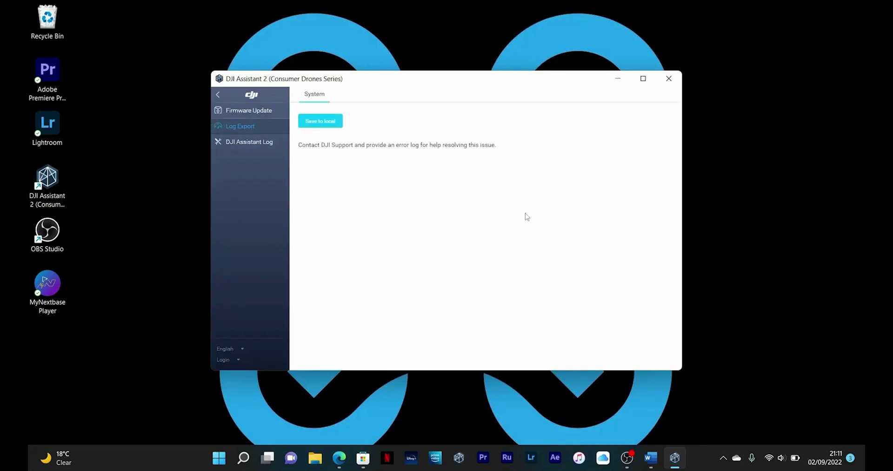
{"action": "left_click", "coordinate": [247, 113]}
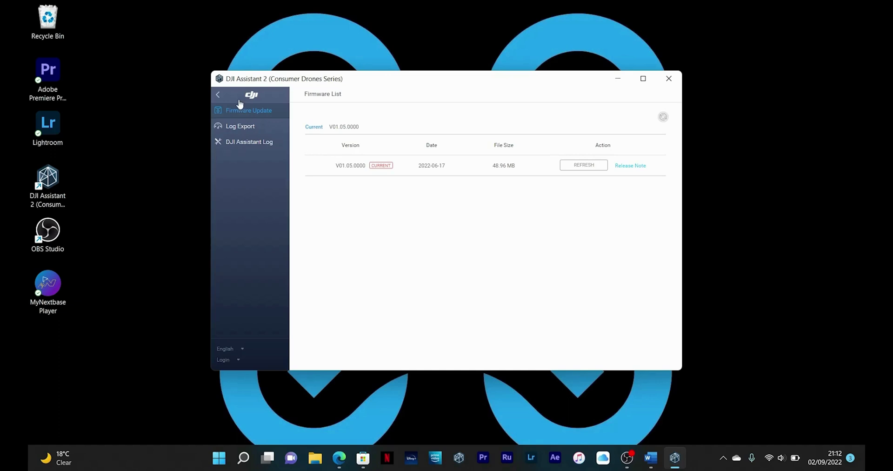
- Go back to Connected Devices and try the newly listed DJI RC-N1 controller
{"action": "left_click", "coordinate": [218, 95]}
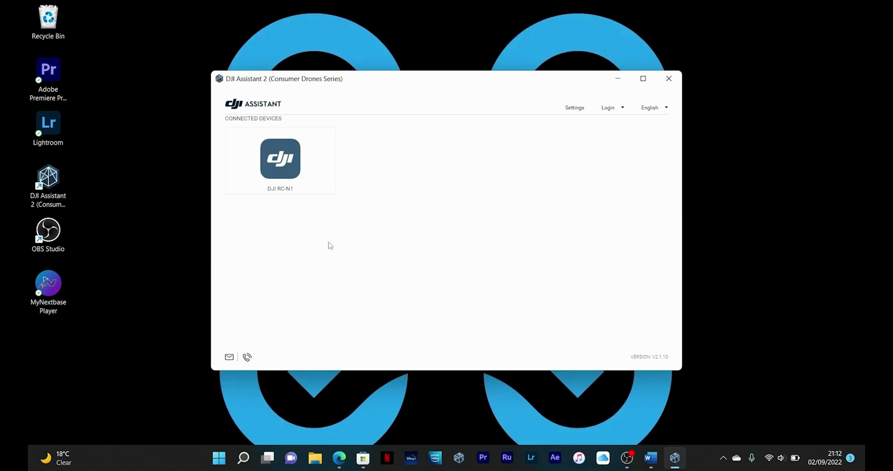
{"action": "left_click", "coordinate": [289, 192]}
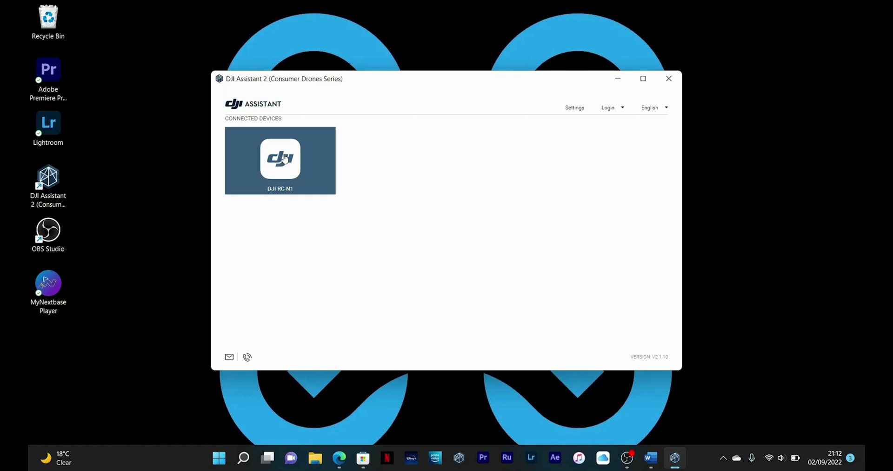
- Reinstall firmware V04.11.0034 on the DJI RC-N1 and confirm the transfer notice
{"action": "left_click", "coordinate": [285, 157]}
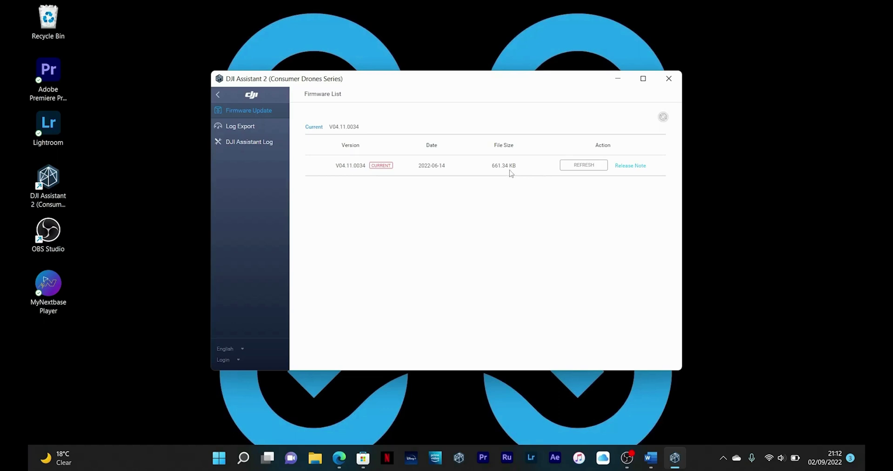
{"action": "left_click", "coordinate": [587, 166]}
{"action": "left_click", "coordinate": [574, 260]}
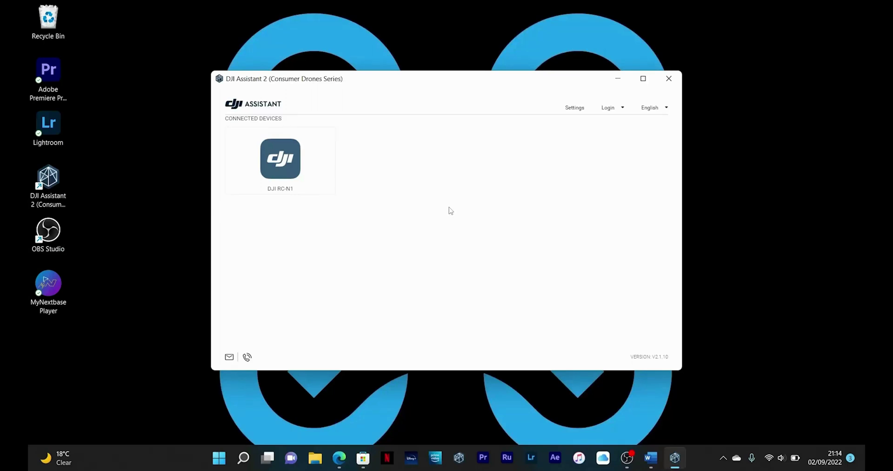
- Open the DJI RC-N1 page again so its firmware list loads
{"action": "left_click", "coordinate": [289, 166]}
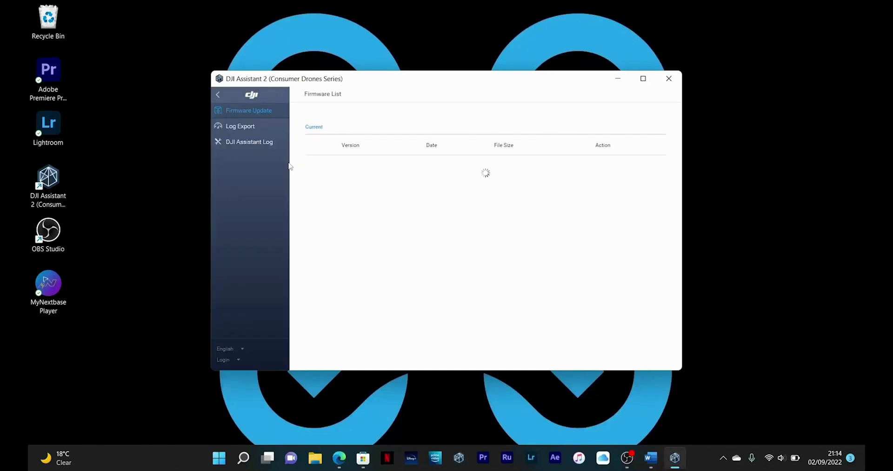